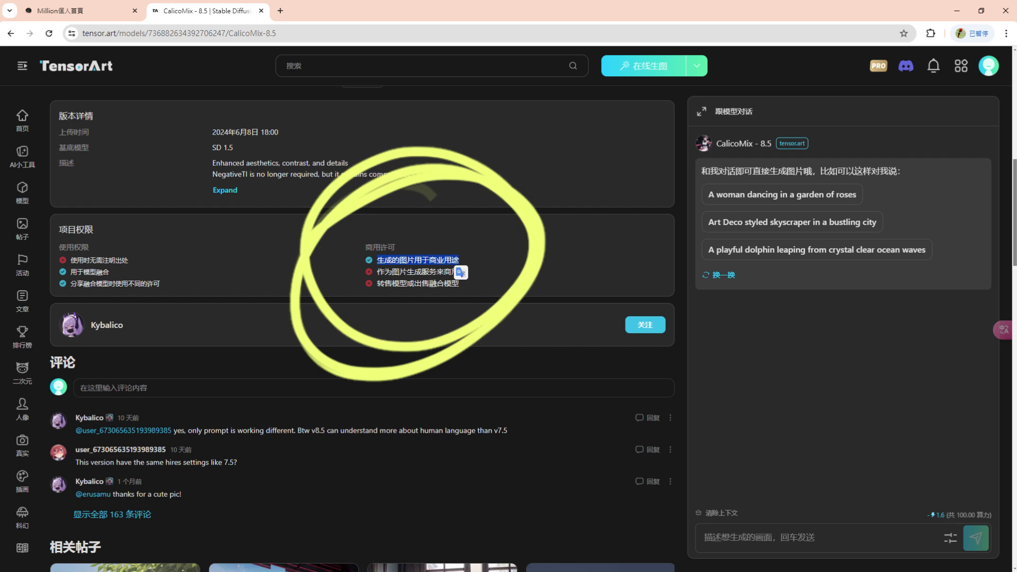
# Scroll through the CalicoMix 8.5 page's licence terms and related posts, then back to the top.
pyautogui.scroll(-8, 362, 329)
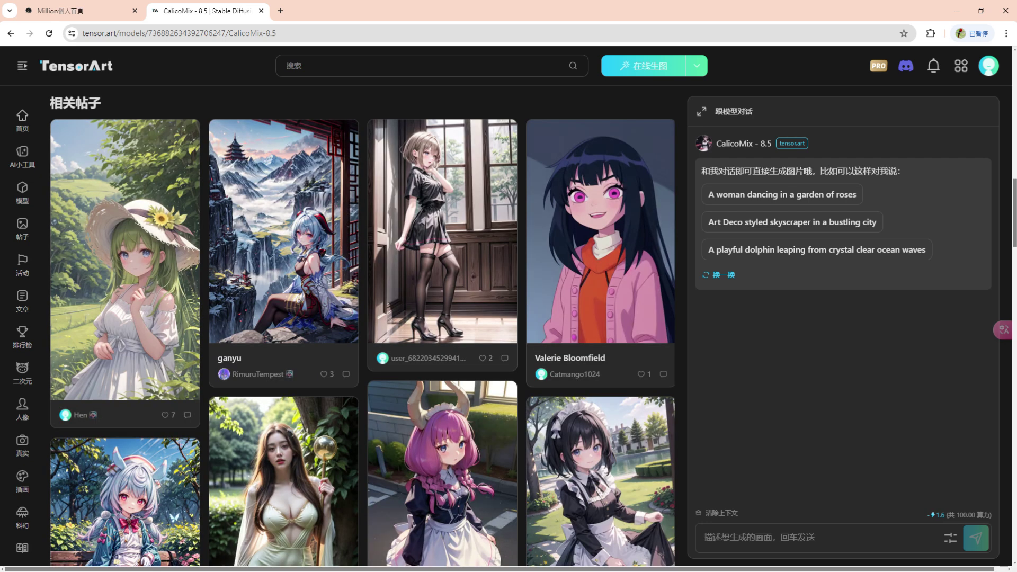
pyautogui.scroll(8, 362, 328)
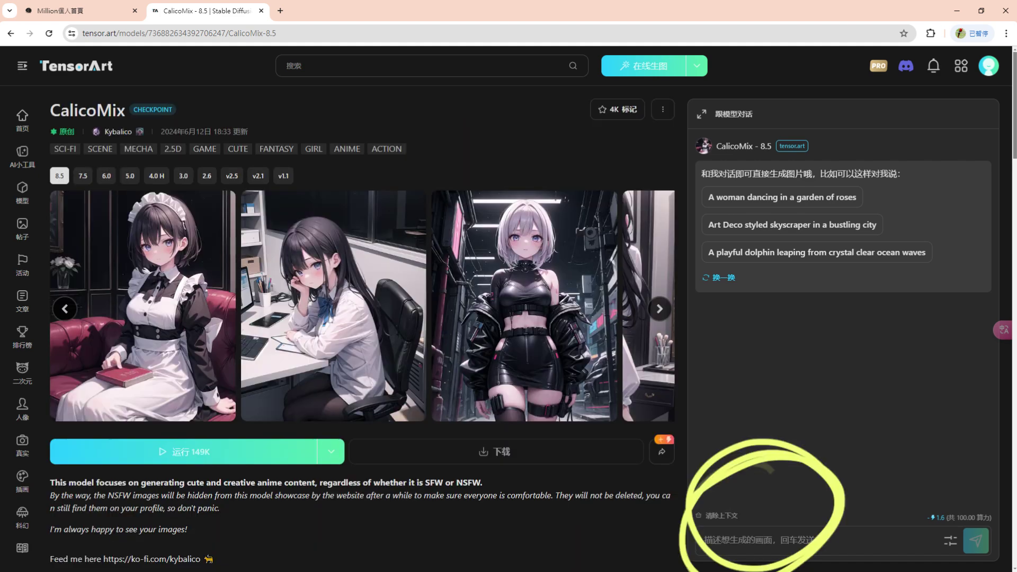
# Go to the 帖子 posts page and enter 餐 with phonetic input on the way to the CalicoMix 8.5 generator.
pyautogui.click(23, 228)
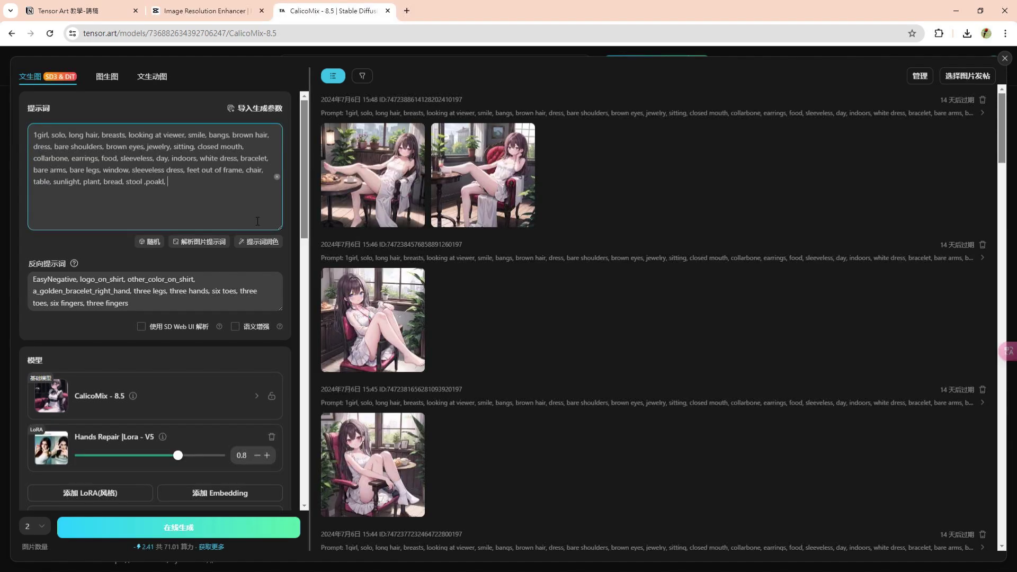
pyautogui.write('ㄘㄢ')
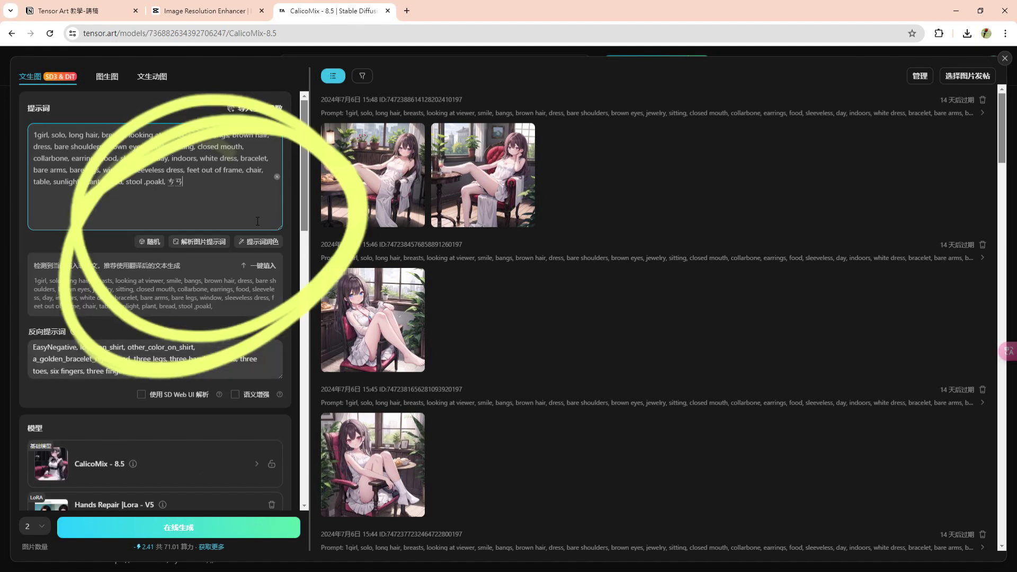
pyautogui.press('space')
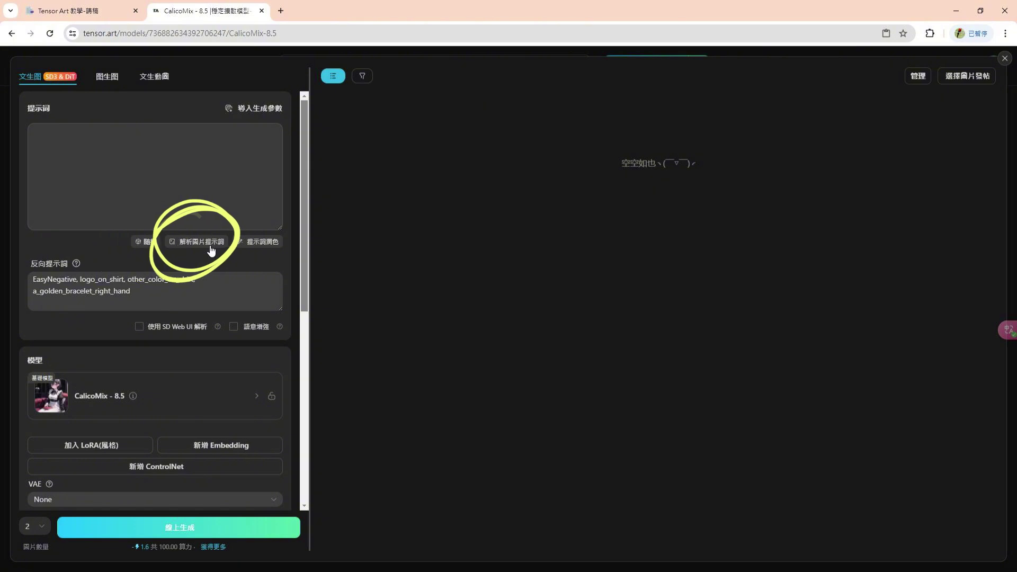
# Extract prompt tags from the uploaded forest schoolgirl reference image and insert them into the prompt.
pyautogui.click(211, 251)
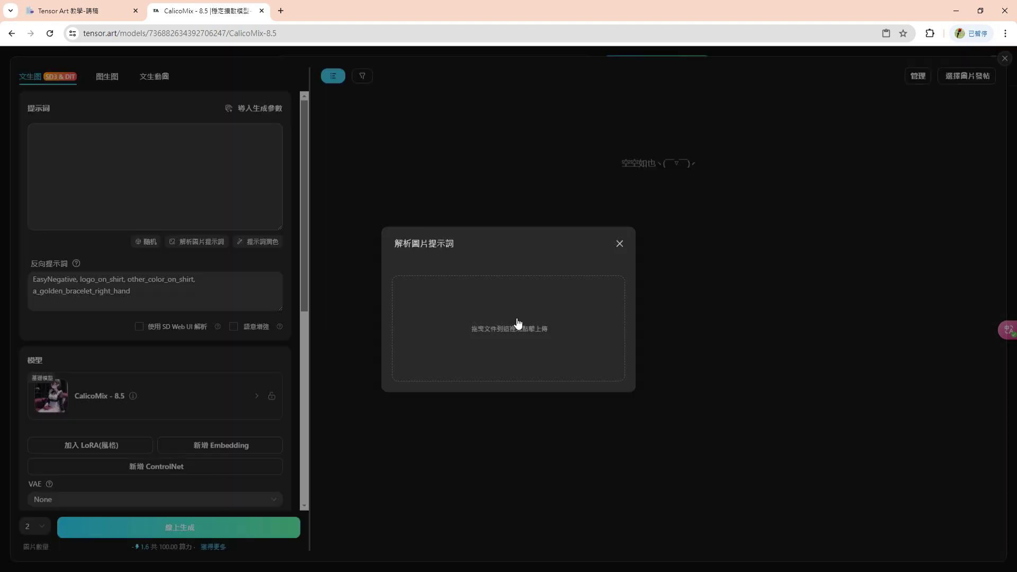
pyautogui.click(518, 323)
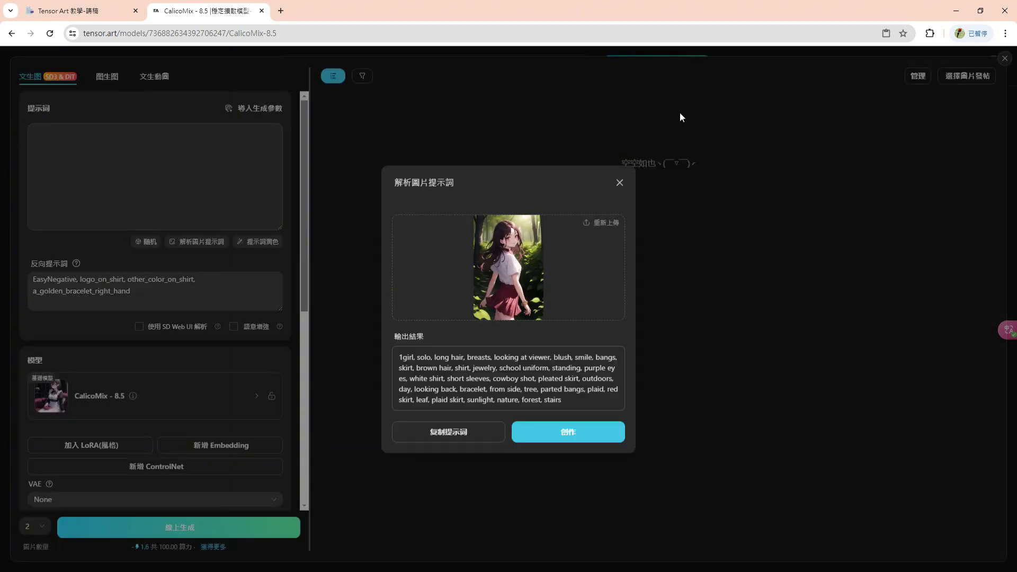
pyautogui.click(581, 446)
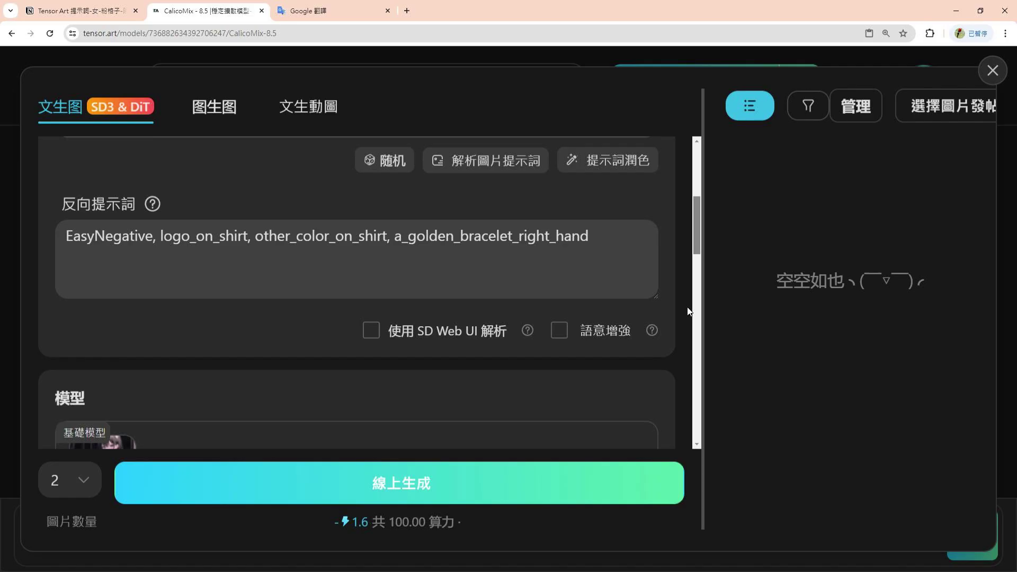
# Add an Openpose ControlNet and go to pick a reference pose for its control image.
pyautogui.scroll(-1, 688, 311)
pyautogui.scroll(-3, 651, 314)
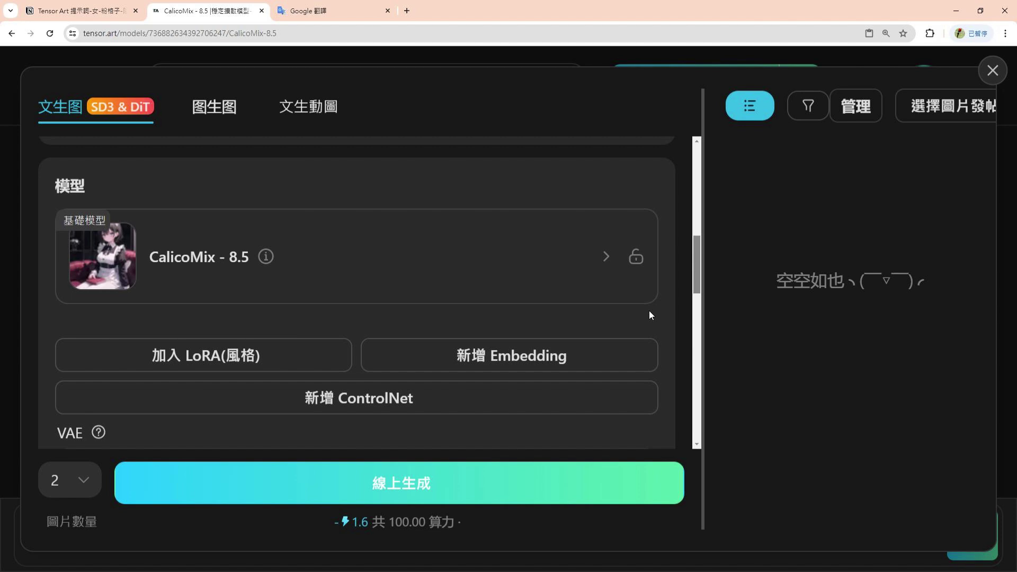
pyautogui.click(306, 363)
pyautogui.press('Escape')
pyautogui.hotkey('ctrl', '+')
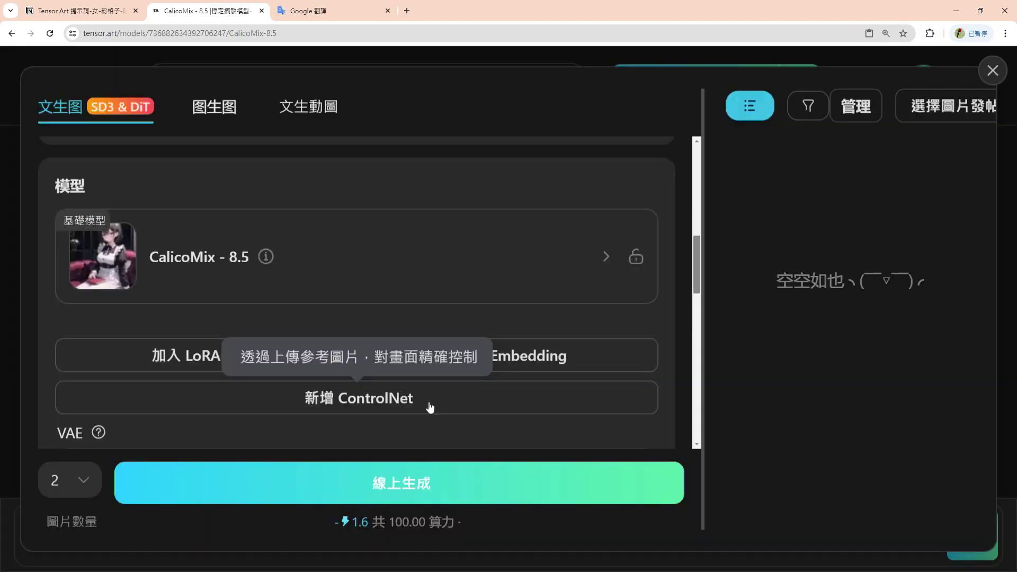
pyautogui.click(430, 407)
pyautogui.hotkey('ctrl', '-')
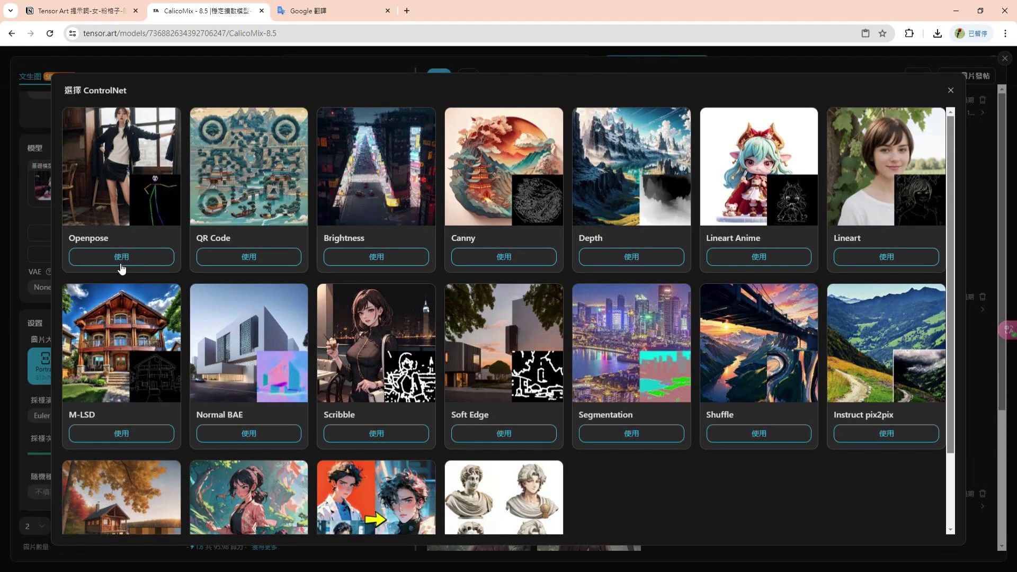
pyautogui.click(121, 257)
pyautogui.click(606, 423)
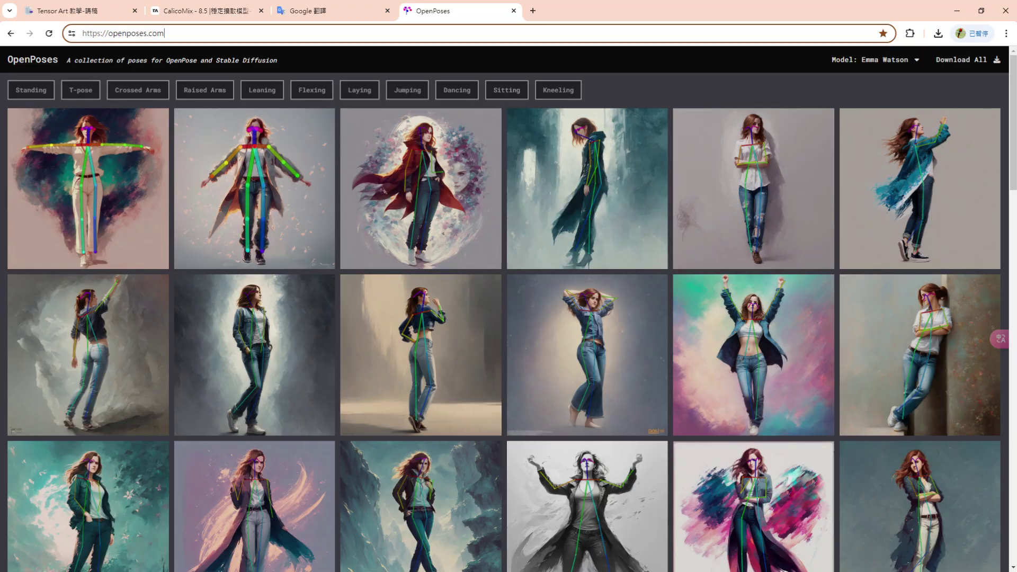
# Open a standing pose's skeleton PNG from OpenPoses in a new tab.
pyautogui.click(587, 355)
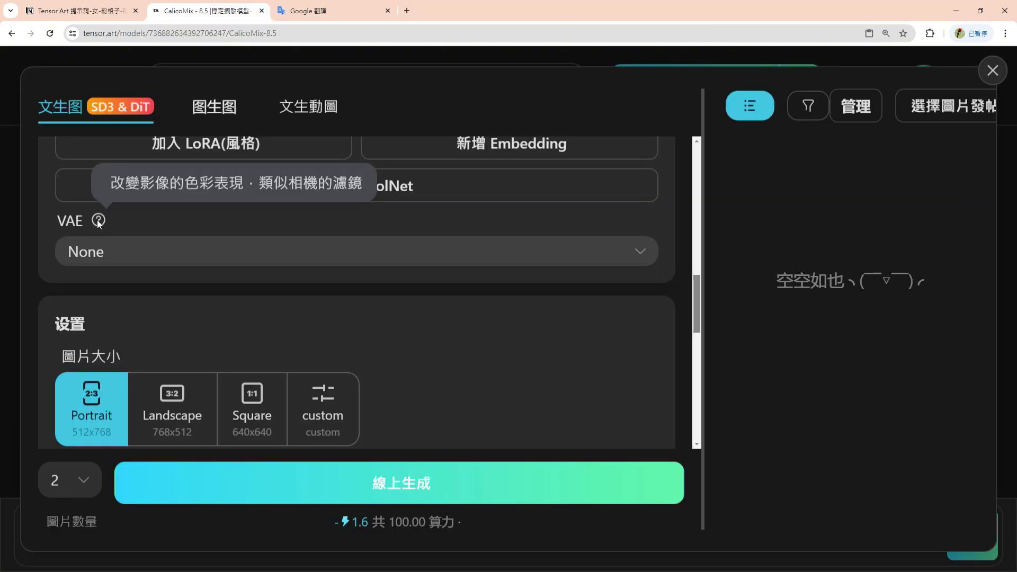
# Check the VAE options and switch the image size to custom 512×512.
pyautogui.click(642, 253)
pyautogui.scroll(-3, 207, 288)
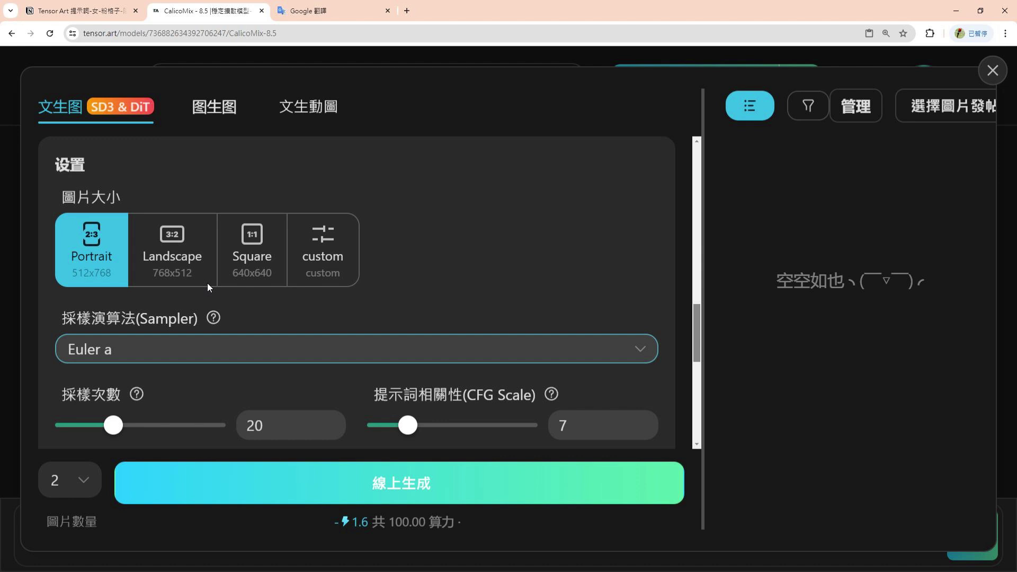
pyautogui.click(339, 272)
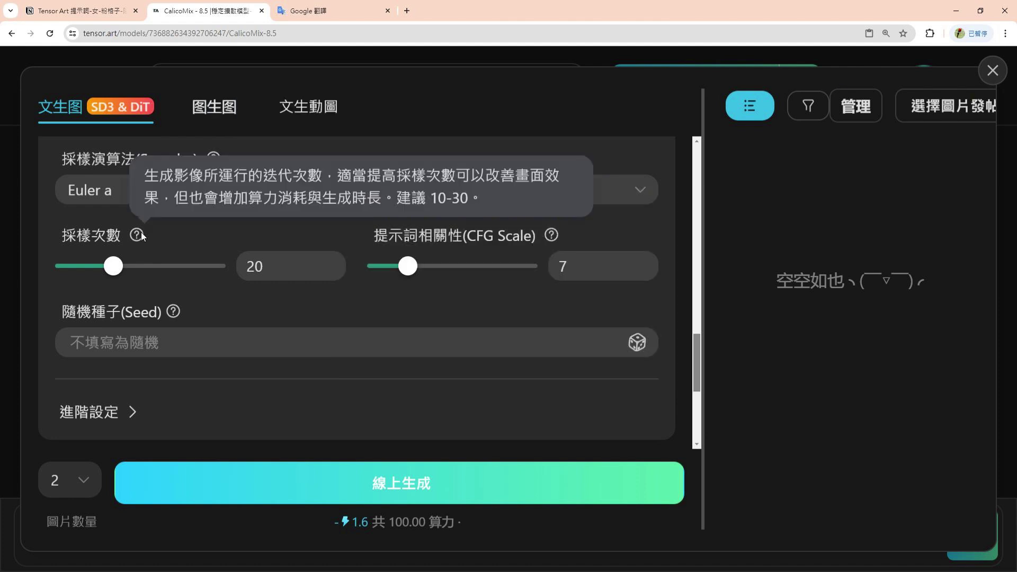
pyautogui.moveTo(552, 394)
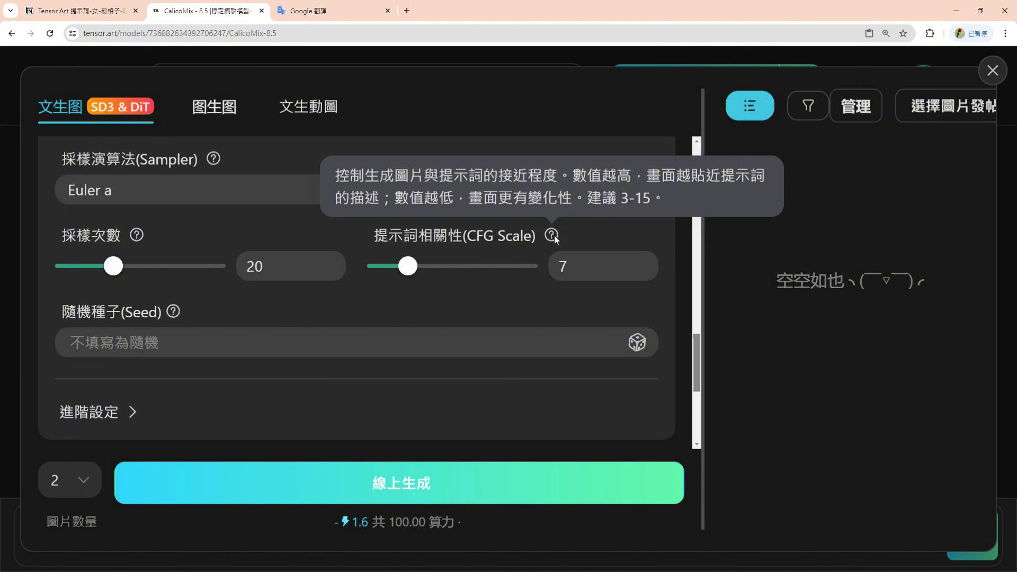
pyautogui.scroll(-2, 180, 210)
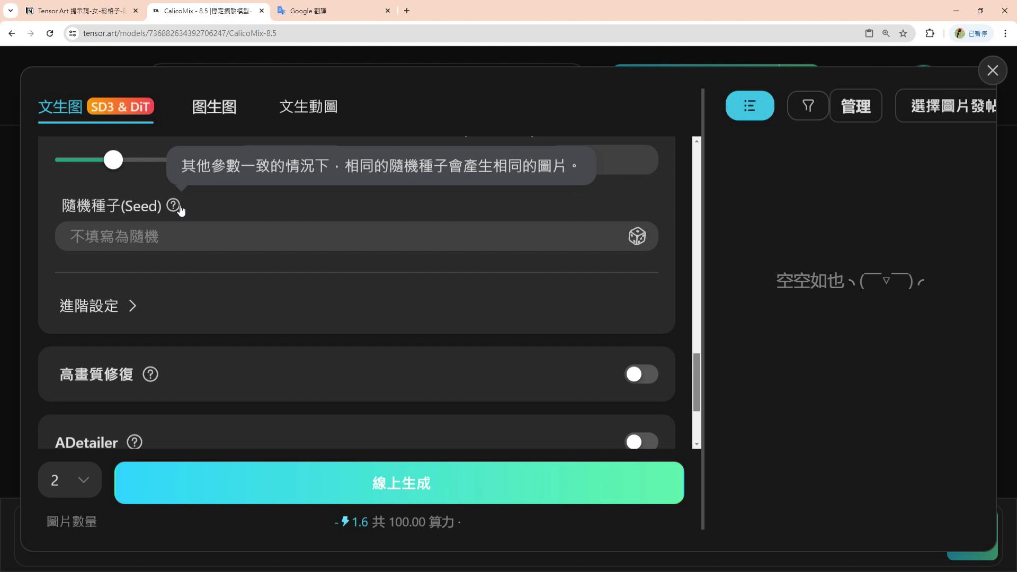
# Enable 2x high-res fix with R-ESRGAN 4x+ and repaint denoising strength 0.3.
pyautogui.click(76, 302)
pyautogui.scroll(-2, 75, 294)
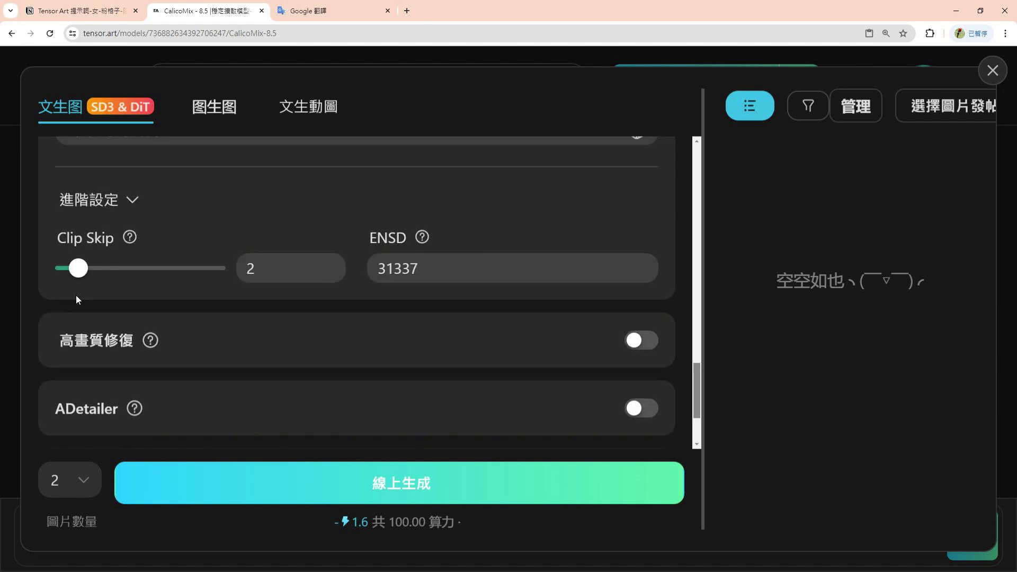
pyautogui.click(360, 324)
pyautogui.scroll(-3, 360, 323)
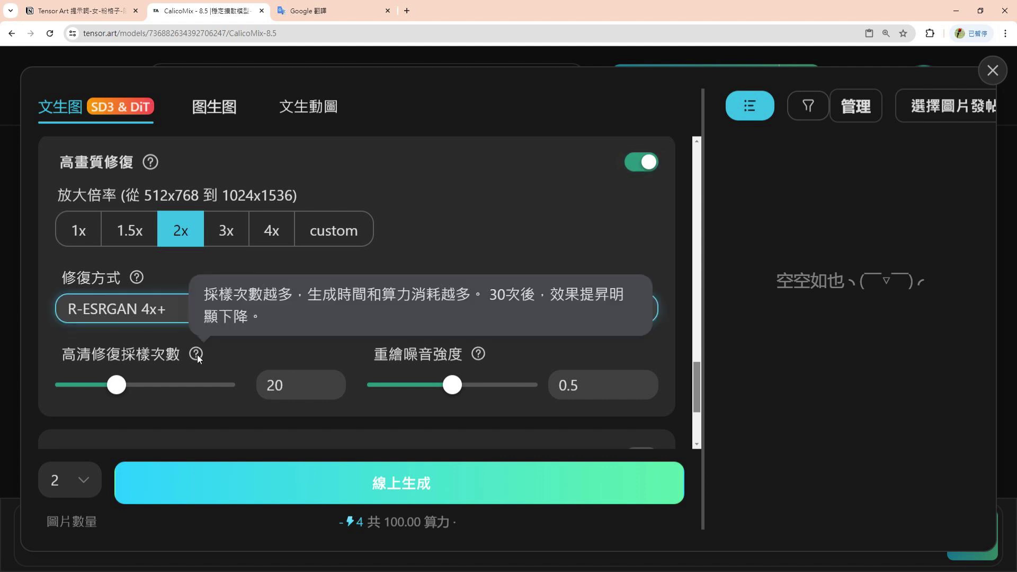
pyautogui.moveTo(479, 354)
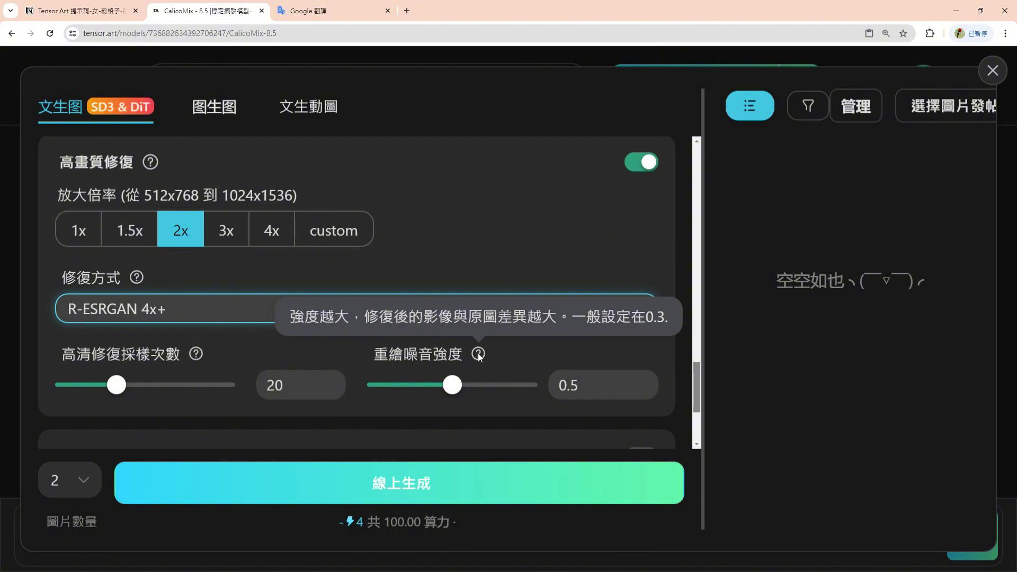
pyautogui.click(422, 385)
pyautogui.scroll(-3, 137, 291)
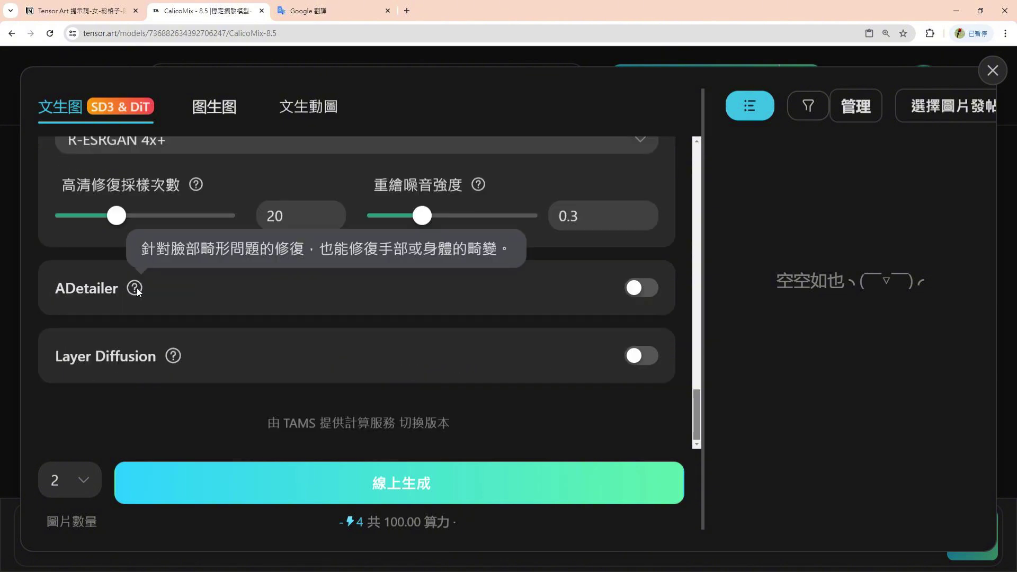
# Turn on ADetailer with face_yolov8s.pt at 0.4 denoising and generate two images.
pyautogui.click(136, 288)
pyautogui.scroll(-2, 137, 288)
pyautogui.click(289, 241)
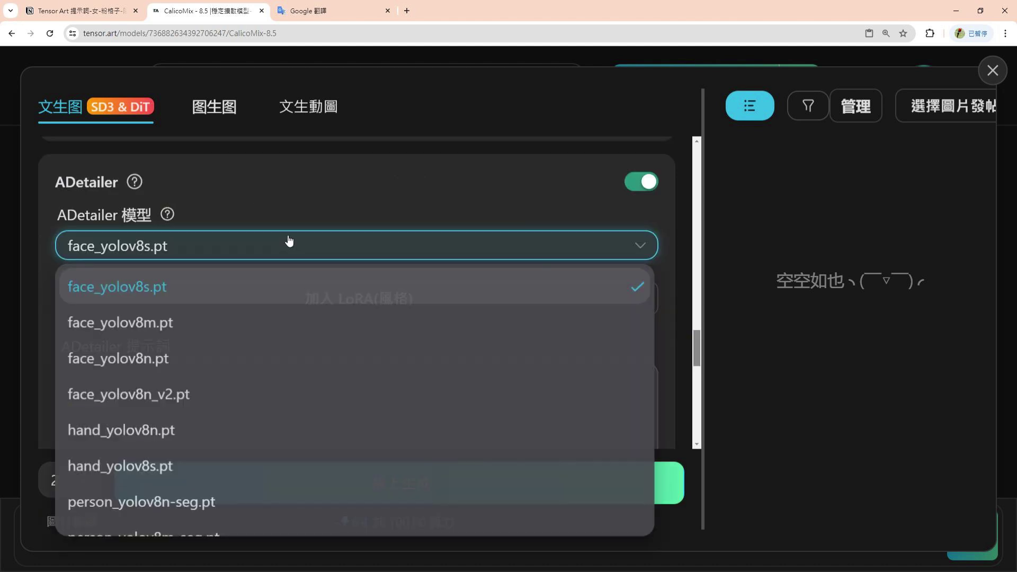
pyautogui.scroll(-3, 432, 370)
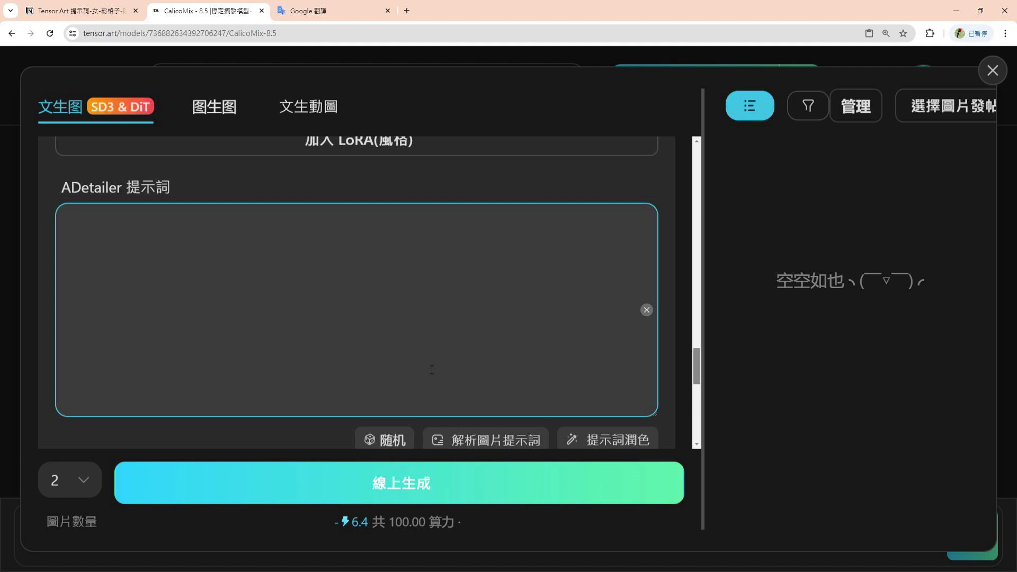
pyautogui.scroll(-5, 432, 369)
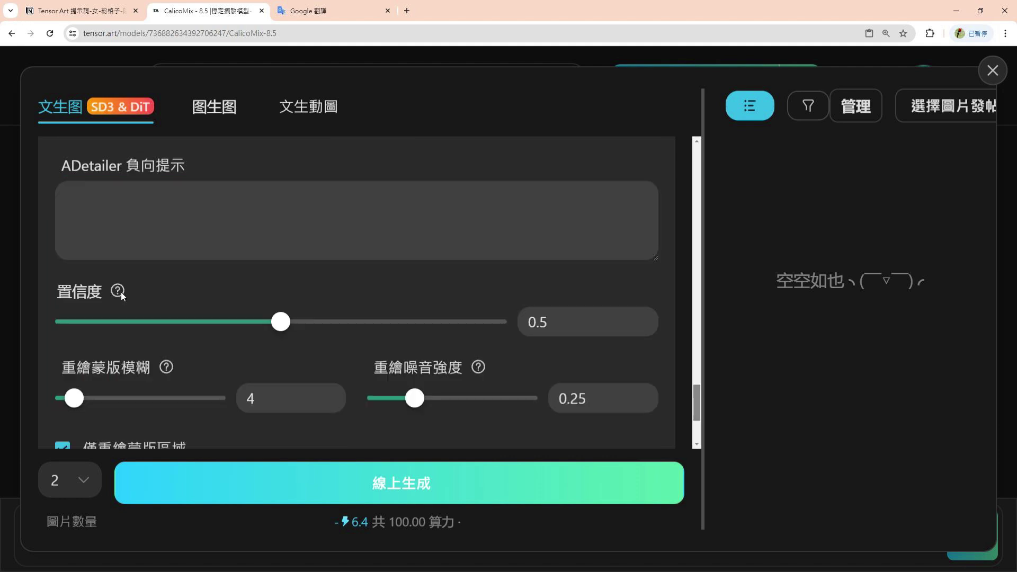
pyautogui.moveTo(167, 367)
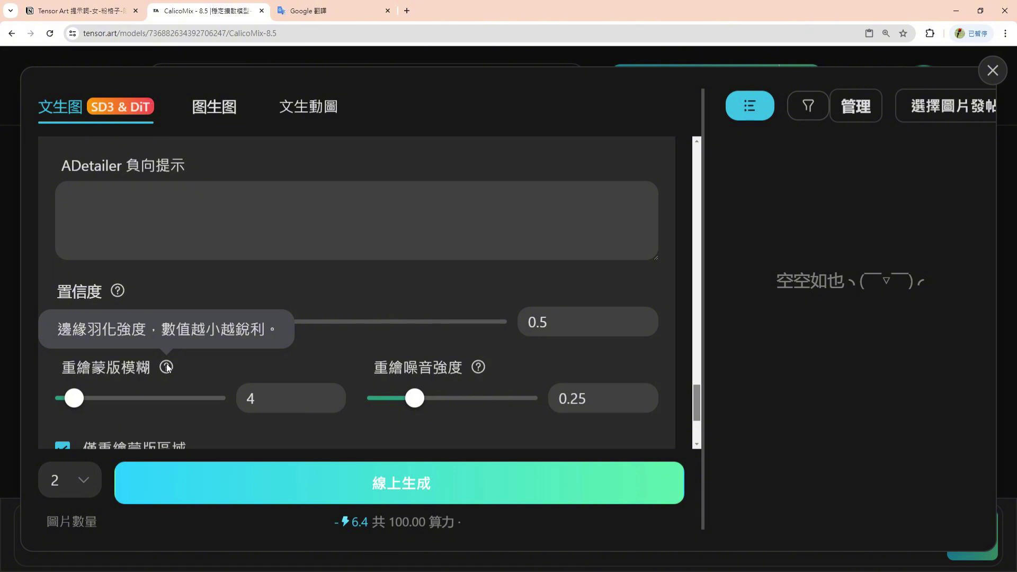
pyautogui.scroll(-3, 168, 368)
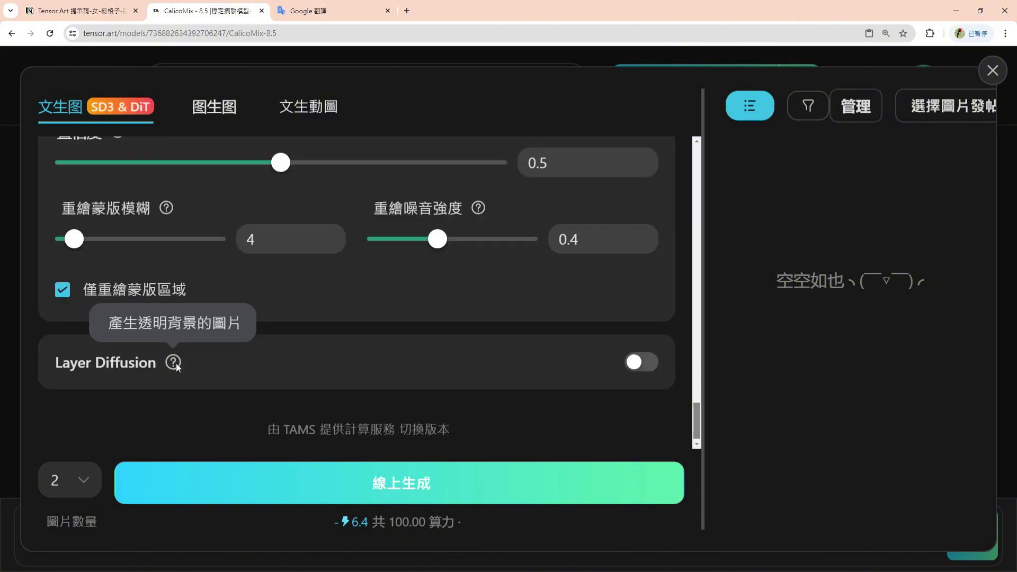
pyautogui.scroll(-1, 505, 379)
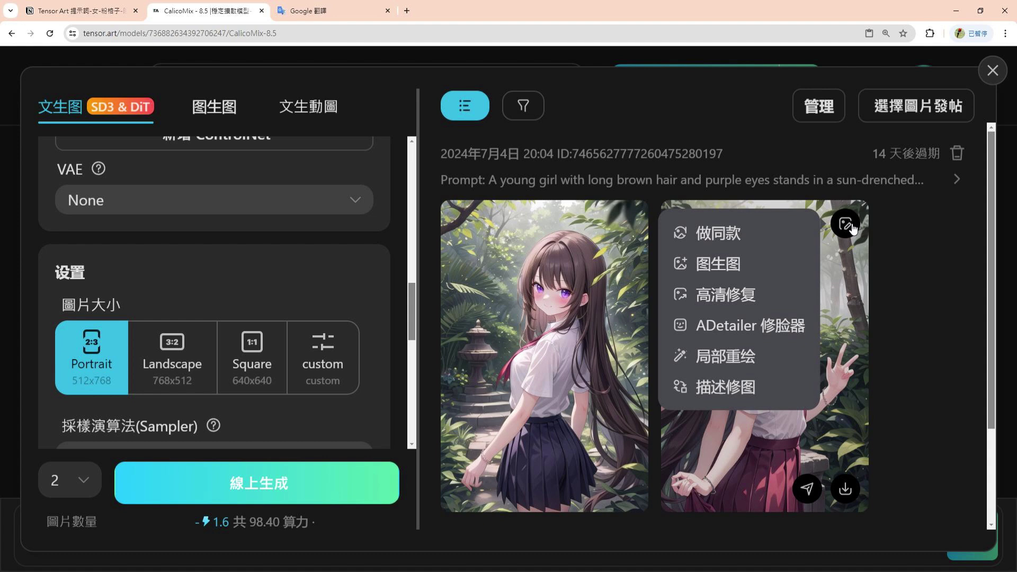
# Send the second image to img2img and adjust its ADetailer negative prompt and detection model.
pyautogui.click(718, 264)
pyautogui.moveTo(624, 225)
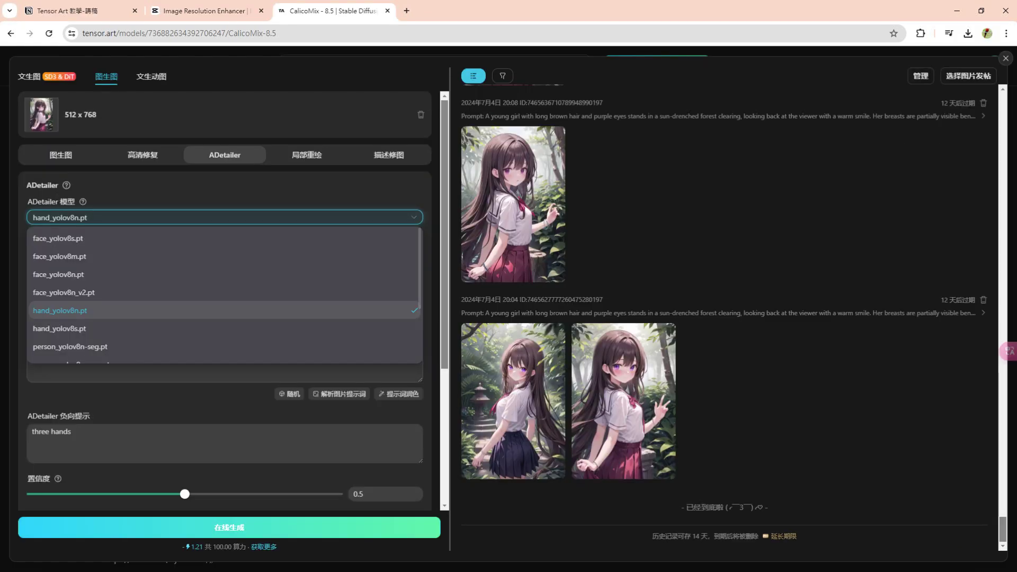
pyautogui.click(223, 443)
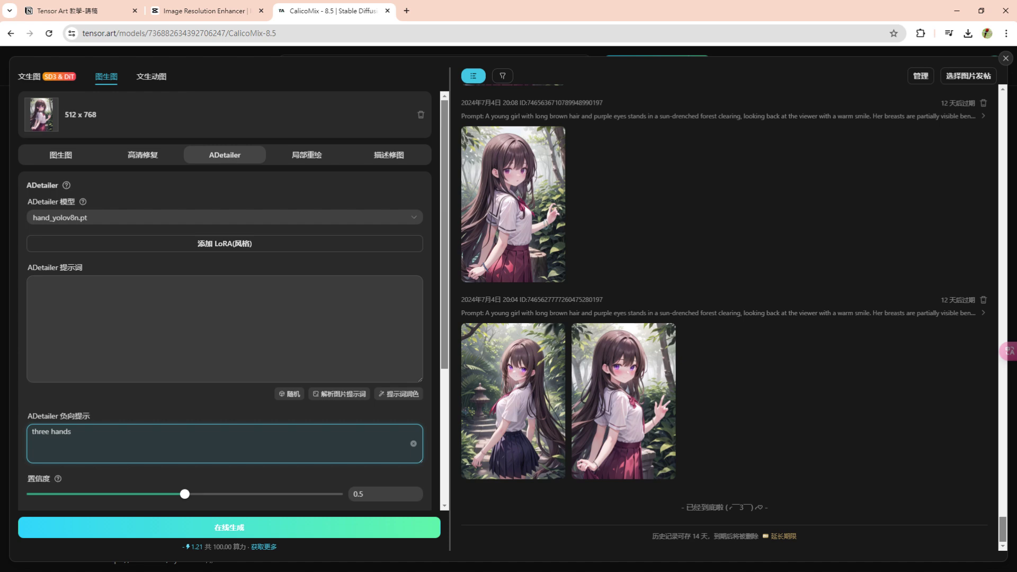
pyautogui.click(225, 218)
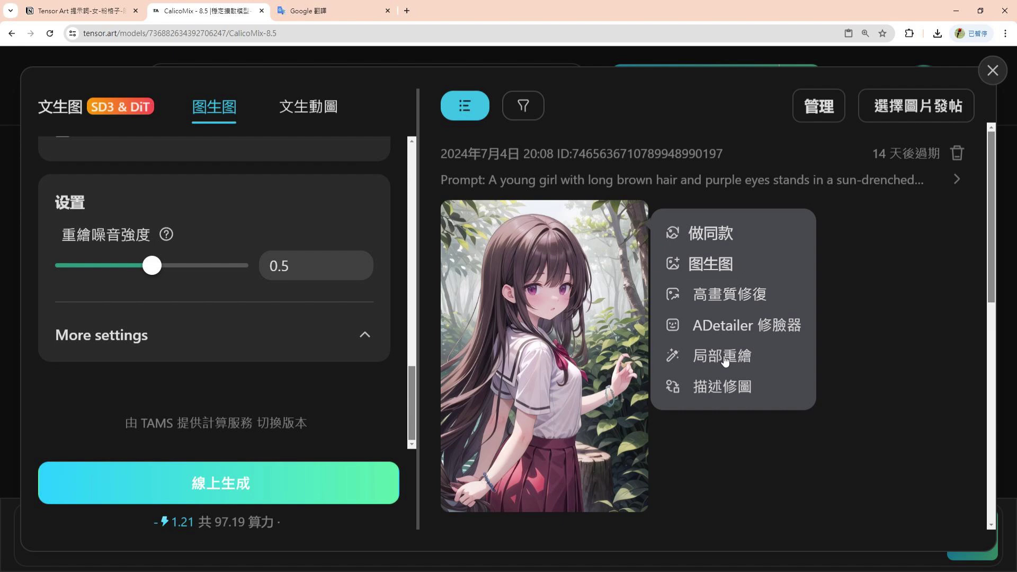
# Mask the left hair, generate the repaint with prompt 'hairs', then mask a result's face.
pyautogui.click(725, 361)
pyautogui.moveTo(418, 201)
pyautogui.mouseDown()
pyautogui.moveTo(392, 371)
pyautogui.moveTo(318, 440)
pyautogui.moveTo(403, 223)
pyautogui.mouseUp()
pyautogui.click(797, 539)
pyautogui.write('hairs')
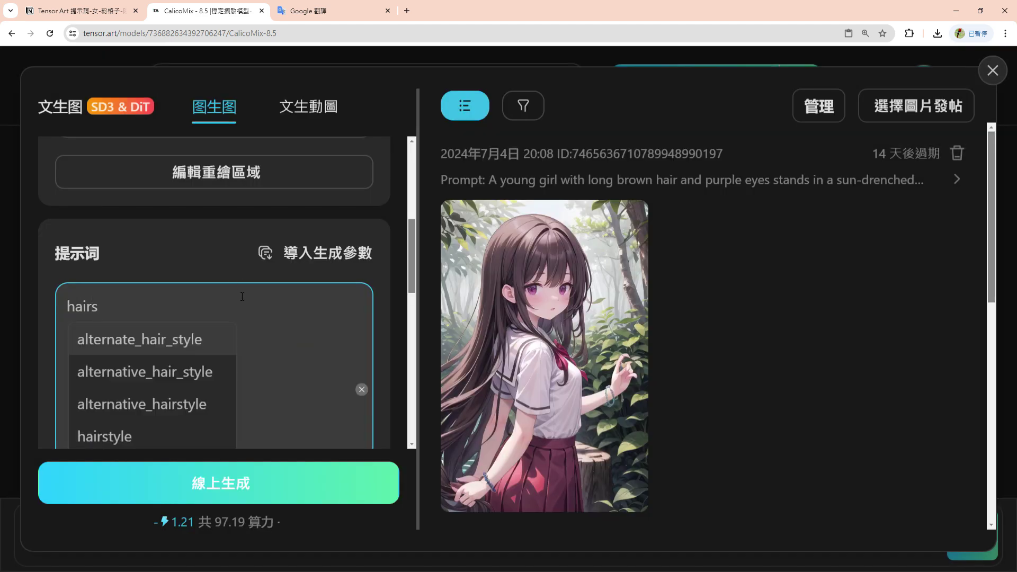
pyautogui.scroll(-5, 235, 415)
pyautogui.click(266, 484)
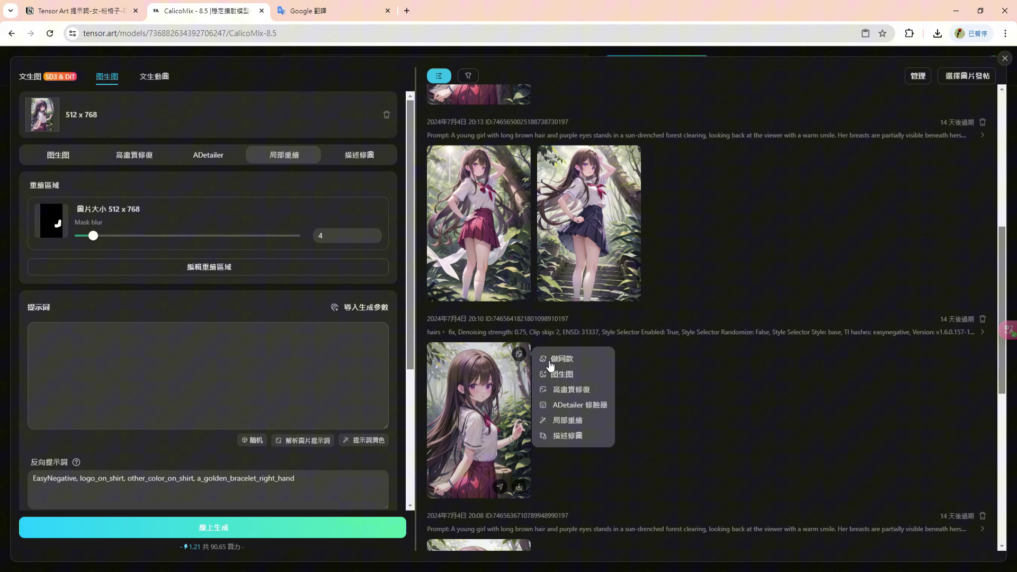
pyautogui.click(568, 372)
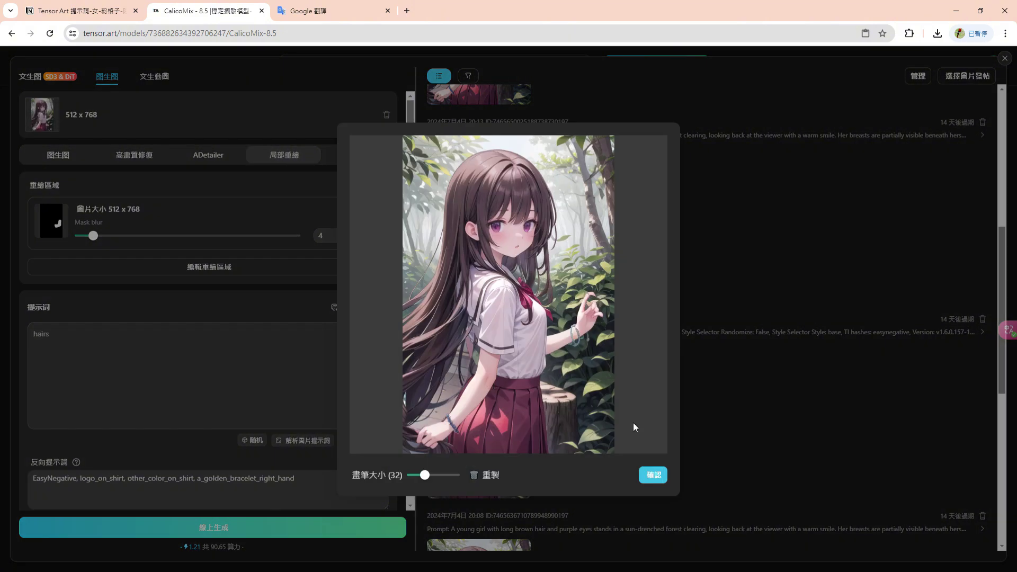
pyautogui.moveTo(507, 249)
pyautogui.mouseDown()
pyautogui.moveTo(530, 236)
pyautogui.moveTo(535, 259)
pyautogui.mouseUp()
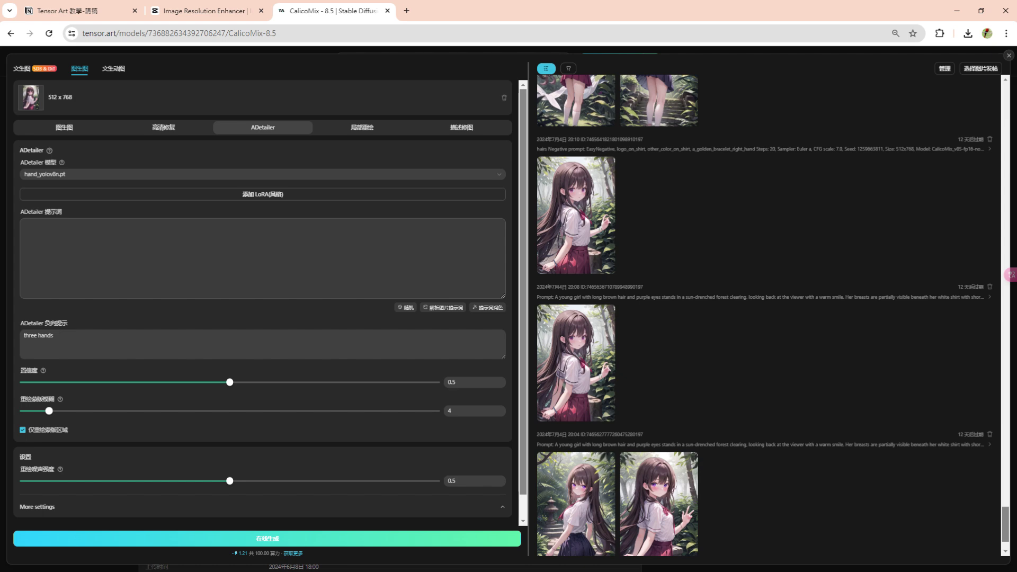
# Switch to the 文生動圖 text-to-animation generator, which loads SD 1.5 with EasyNegative.
pyautogui.click(113, 69)
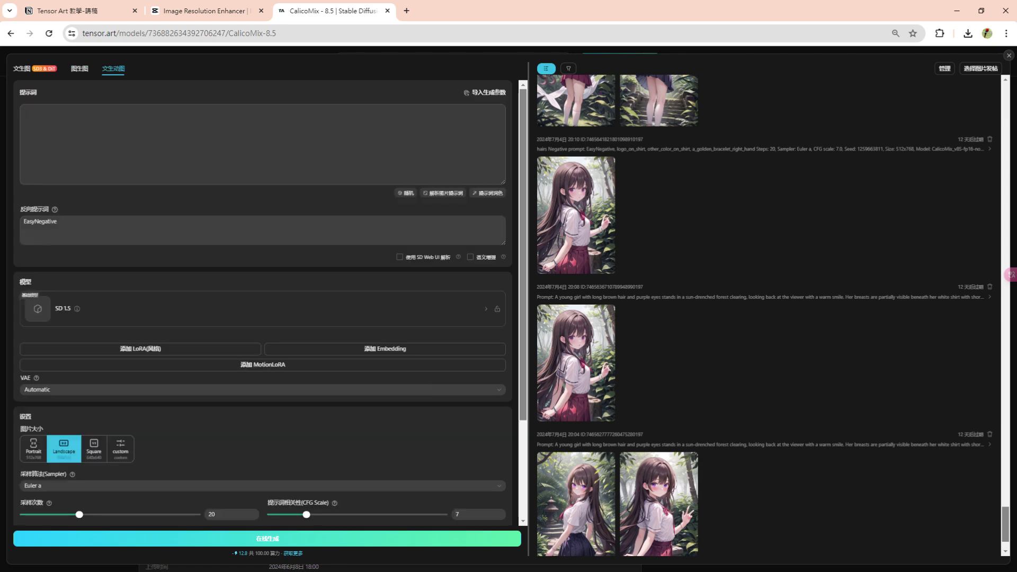